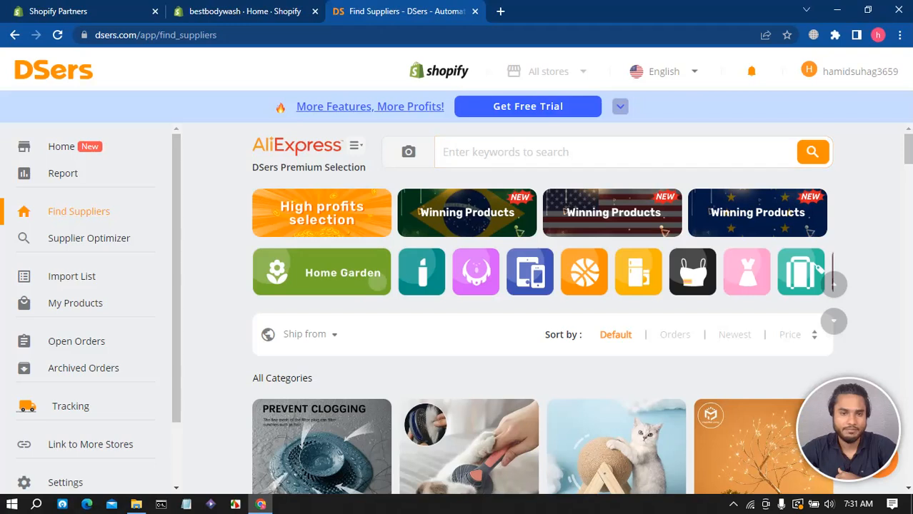
# Step: Open the Pricing Rule settings and enable the pricing template for the bestbodywash store
pyautogui.scroll(-1, 85, 343)
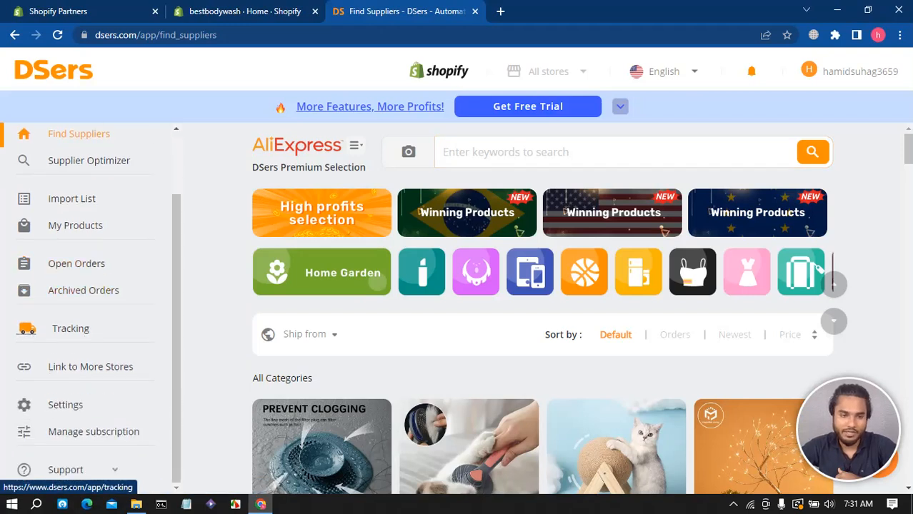
pyautogui.click(65, 405)
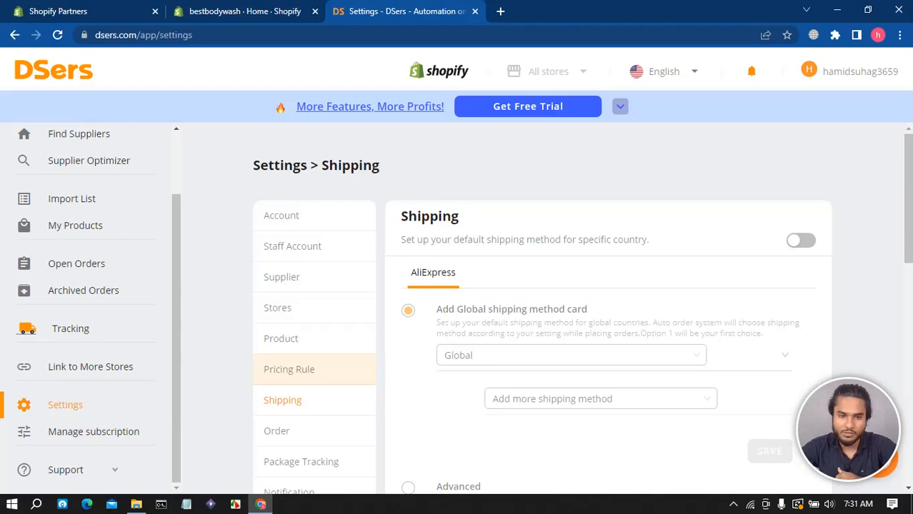
pyautogui.click(289, 369)
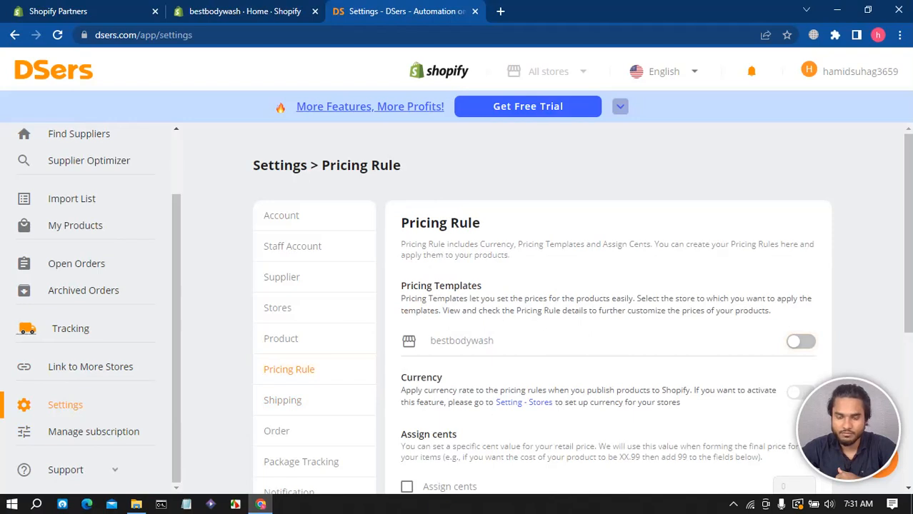
pyautogui.click(801, 341)
pyautogui.scroll(-6, 609, 307)
pyautogui.scroll(3, 608, 307)
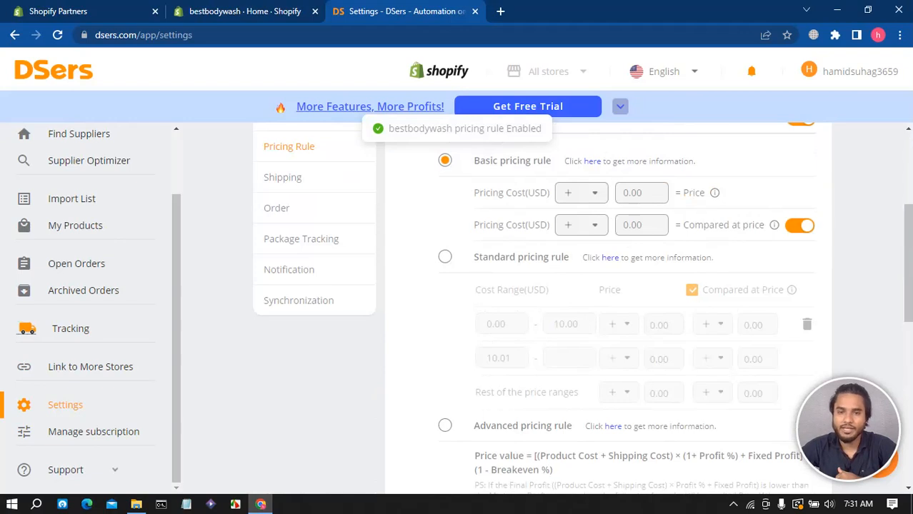
# Step: In the basic pricing rule, set the price to the product cost multiplied by 3
pyautogui.click(593, 193)
pyautogui.click(567, 257)
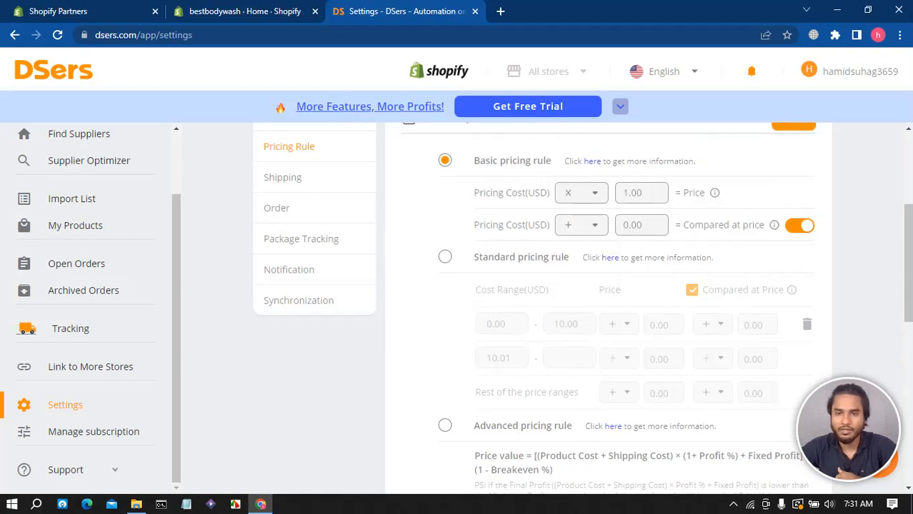
pyautogui.click(661, 189)
pyautogui.click(662, 189)
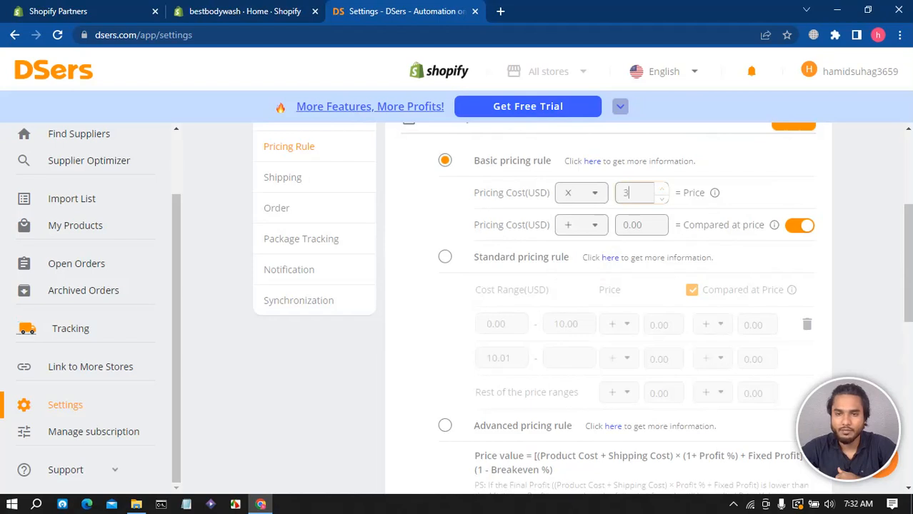
# Step: Set the basic rule's compared-at price to the product cost multiplied by 4 and save the pricing rule
pyautogui.click(593, 225)
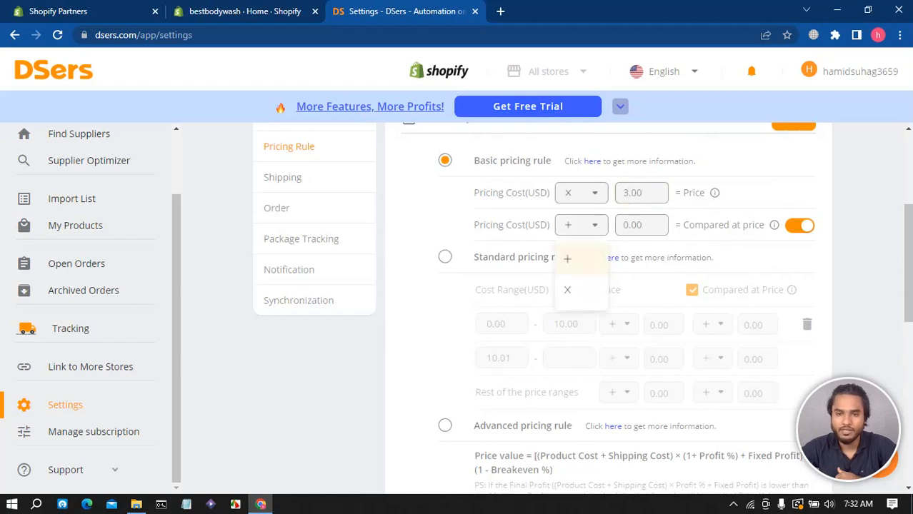
pyautogui.click(567, 289)
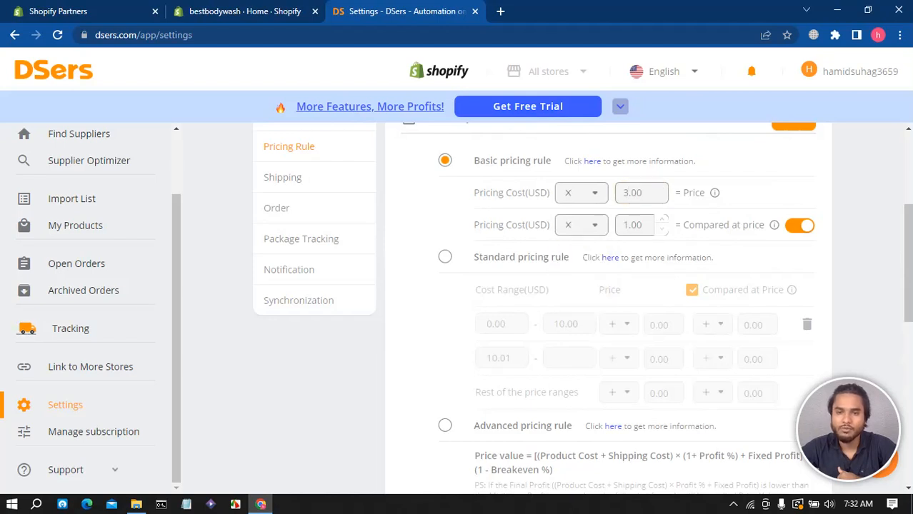
pyautogui.click(662, 221)
pyautogui.click(663, 220)
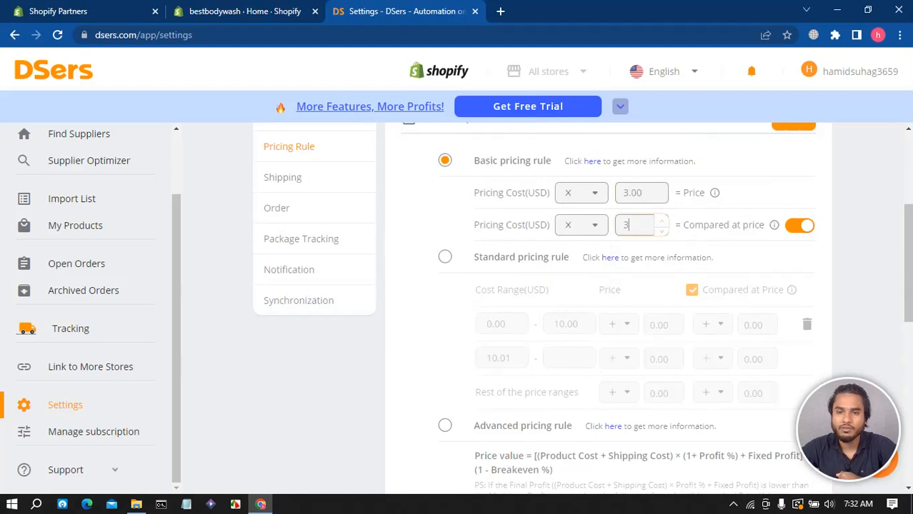
pyautogui.scroll(3, 607, 307)
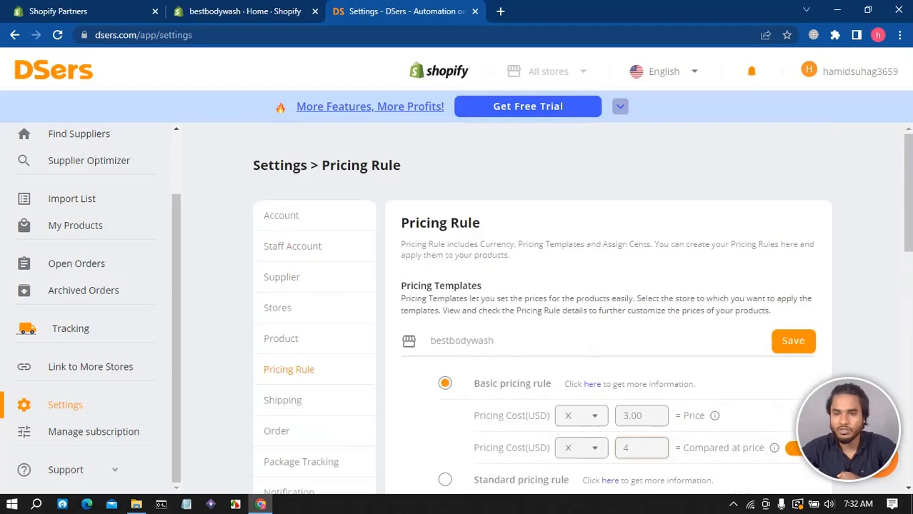
pyautogui.click(793, 341)
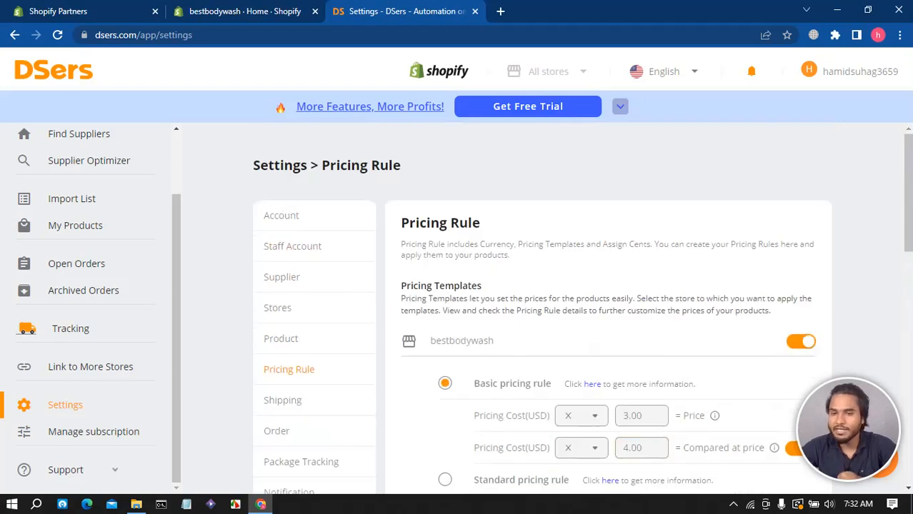
pyautogui.scroll(-3, 543, 307)
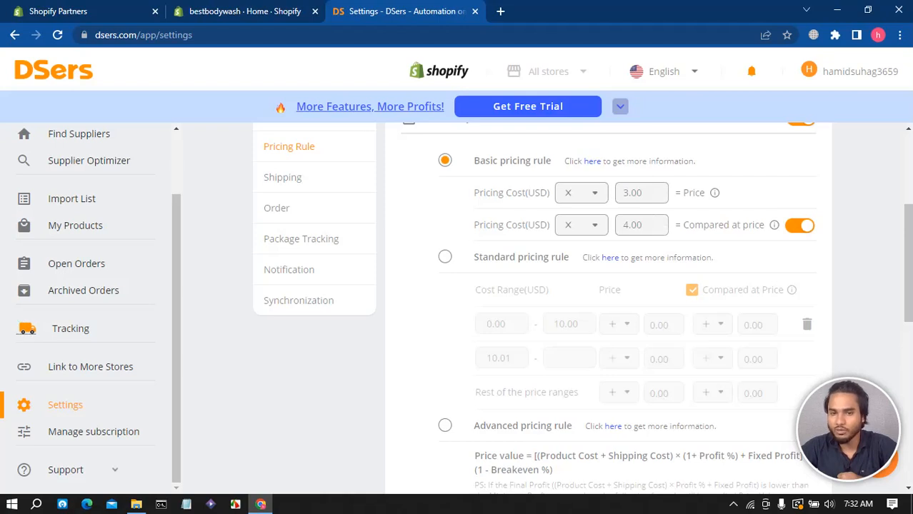
pyautogui.scroll(-3, 542, 307)
pyautogui.scroll(5, 543, 307)
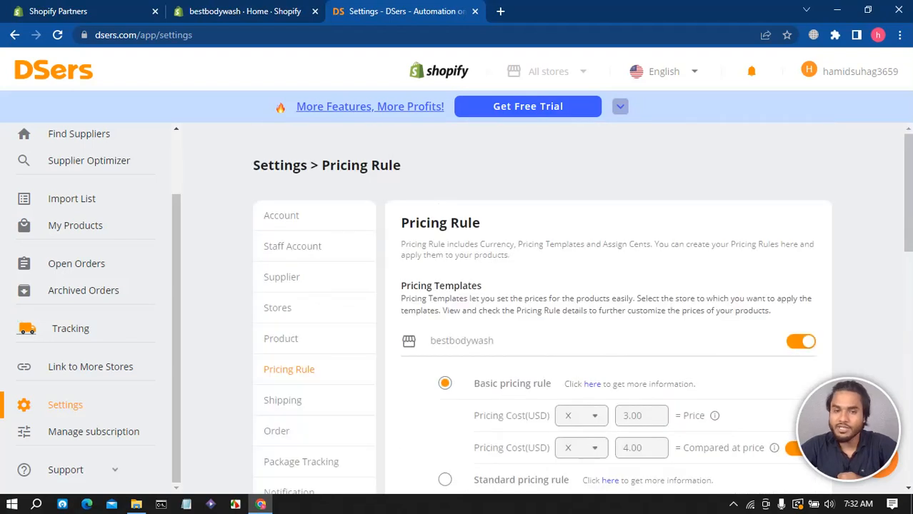
# Step: Open the Shipping settings and review the global shipping method card for the United States
pyautogui.scroll(-3, 542, 307)
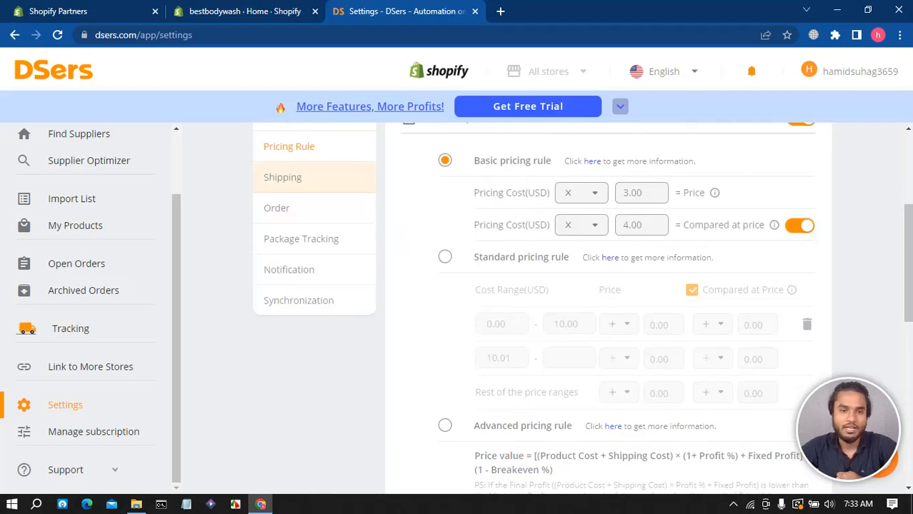
pyautogui.click(282, 177)
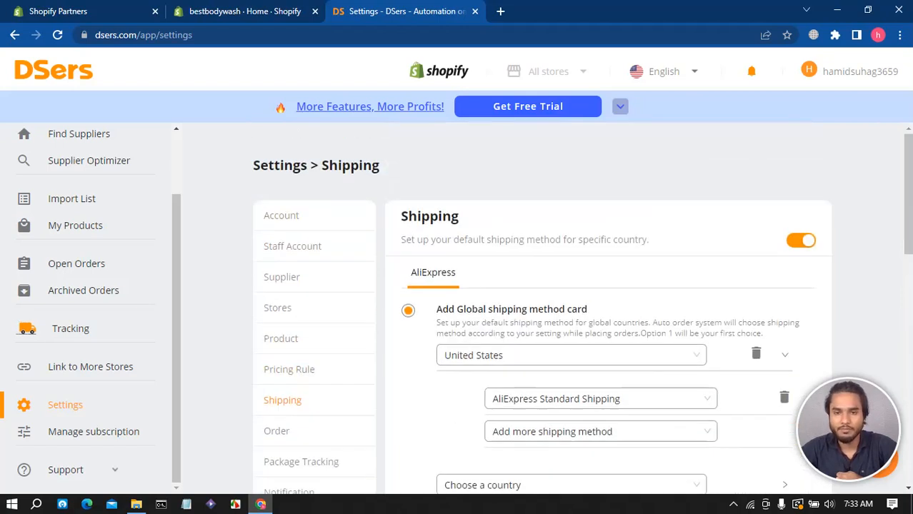
pyautogui.scroll(-3, 582, 314)
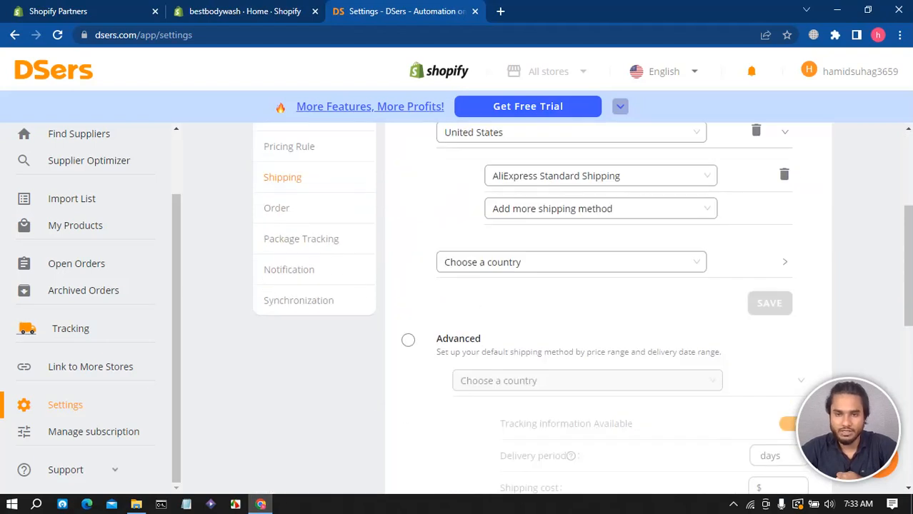
pyautogui.scroll(3, 582, 315)
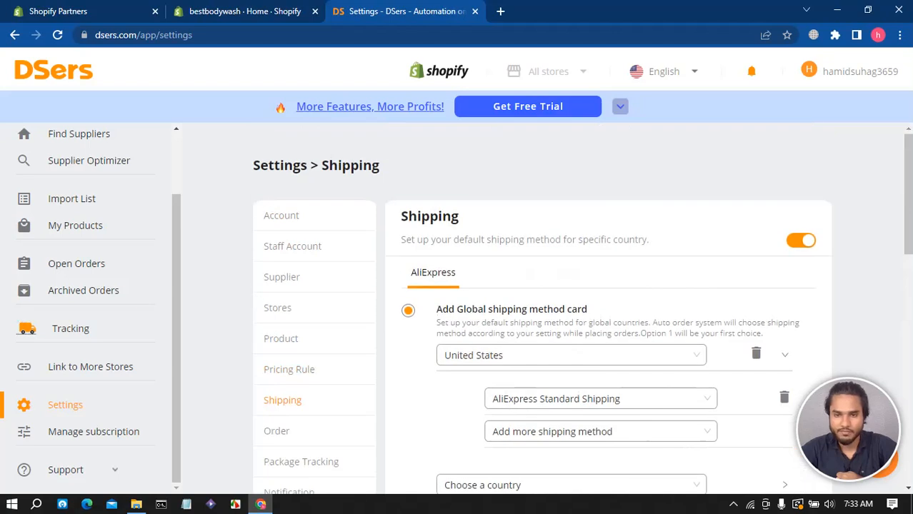
pyautogui.scroll(-3, 581, 314)
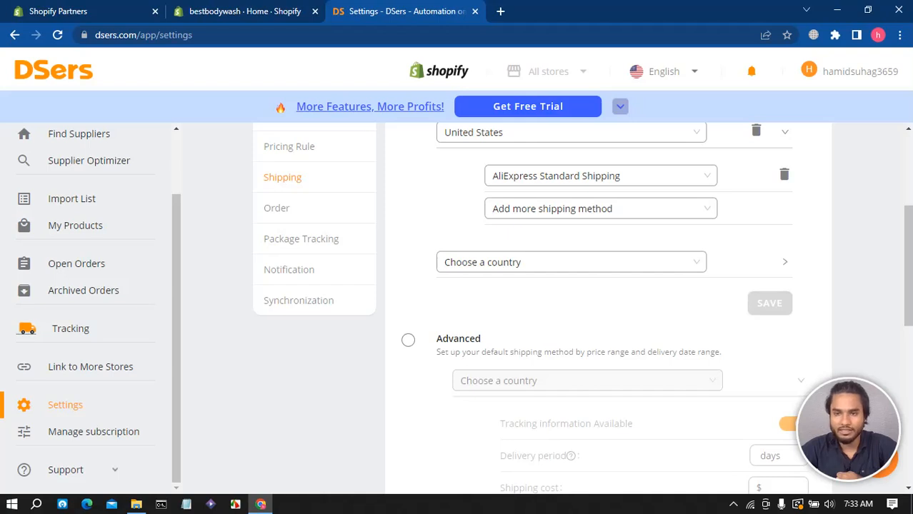
# Step: Remove the United States shipping method, add AliExpress Standard Shipping in its place, and save
pyautogui.click(784, 175)
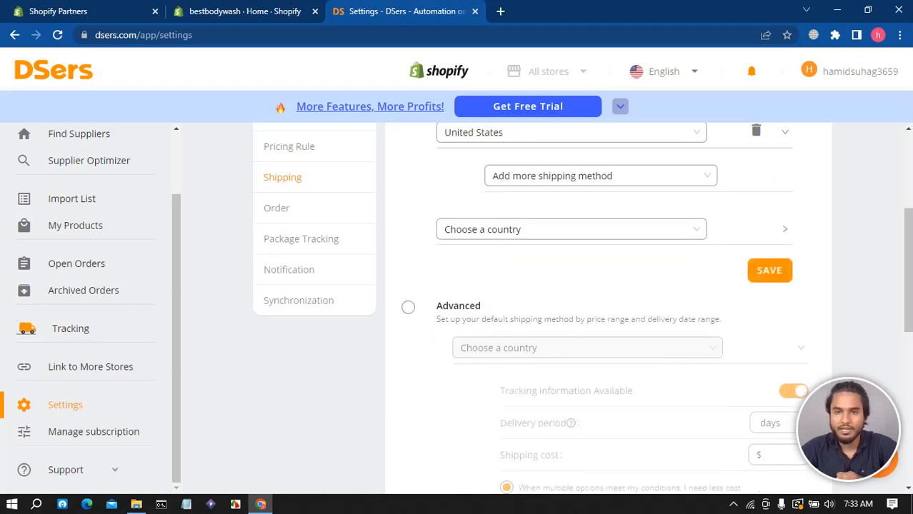
pyautogui.click(601, 176)
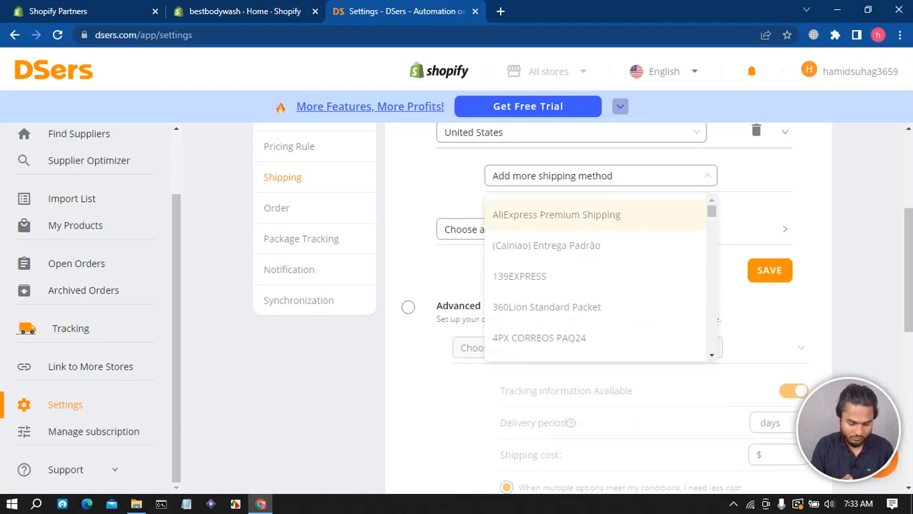
pyautogui.write('ali')
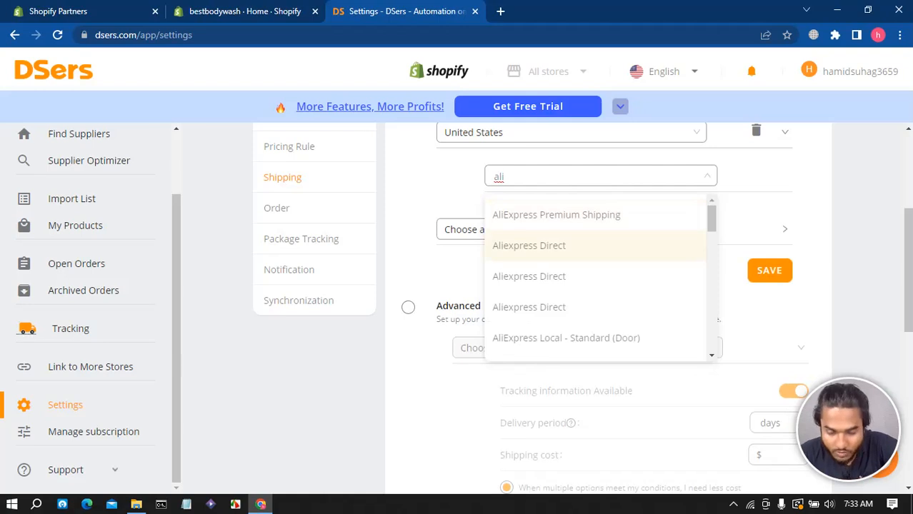
pyautogui.scroll(-5, 571, 279)
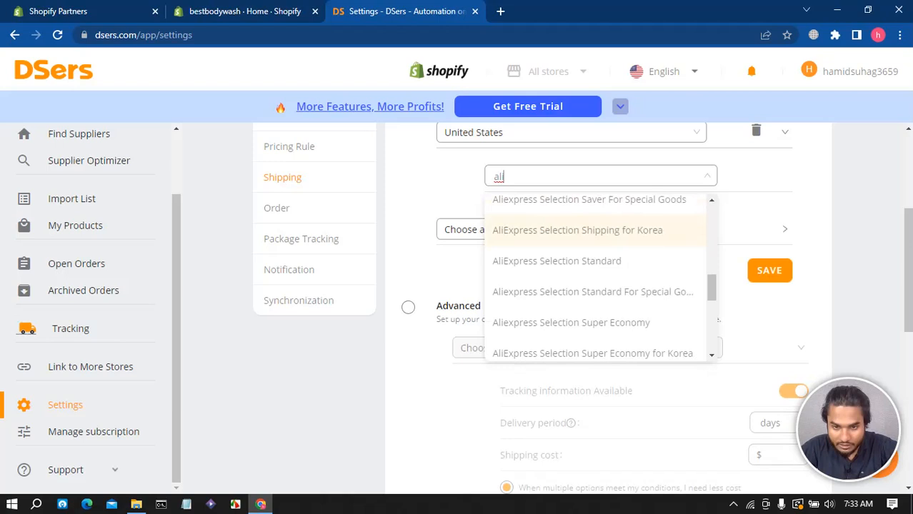
pyautogui.scroll(-3, 600, 277)
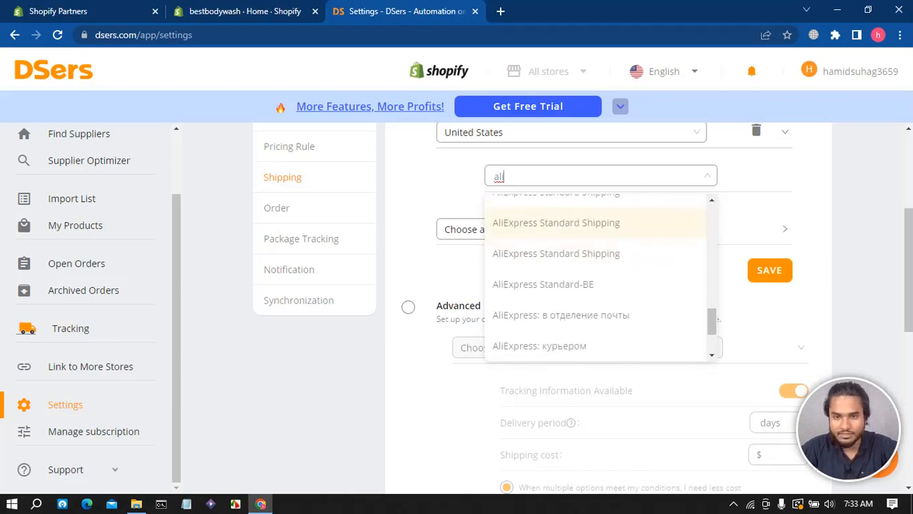
pyautogui.click(556, 223)
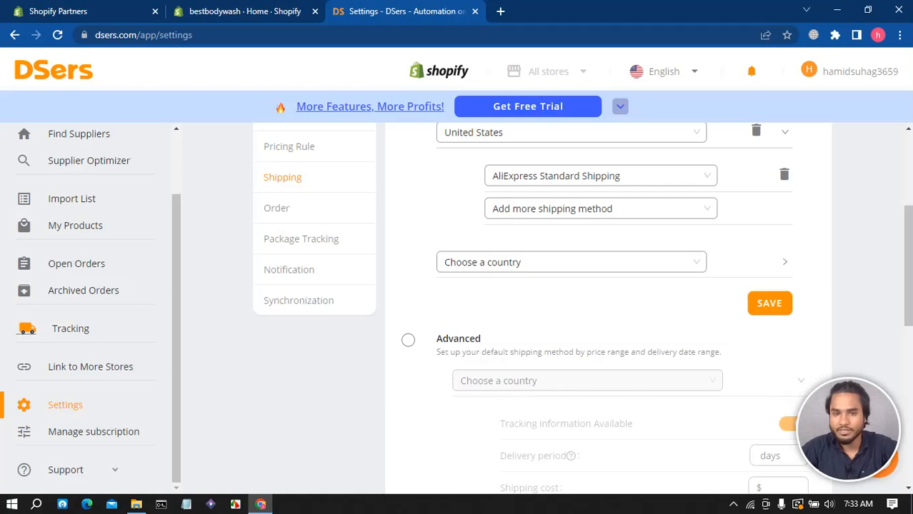
pyautogui.click(784, 175)
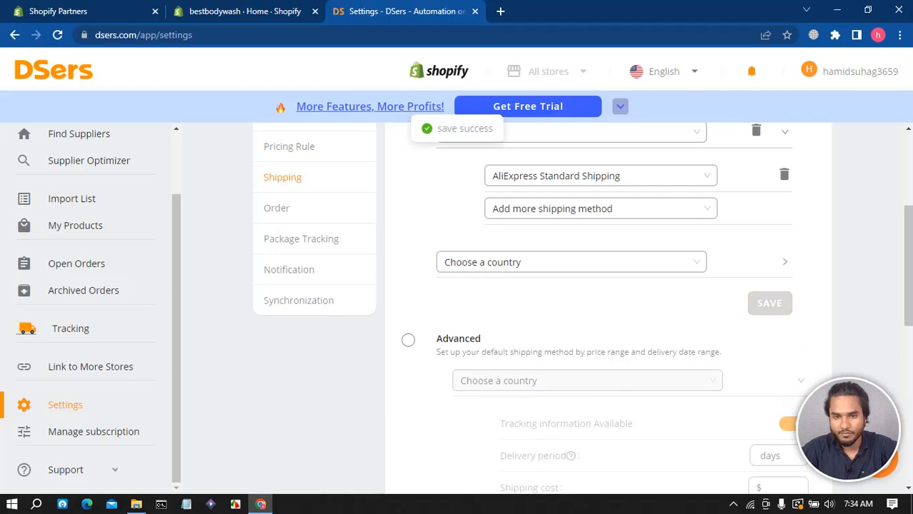
# Step: Search the country list for "un" and add Brunei as a second country on the global shipping method card
pyautogui.click(445, 262)
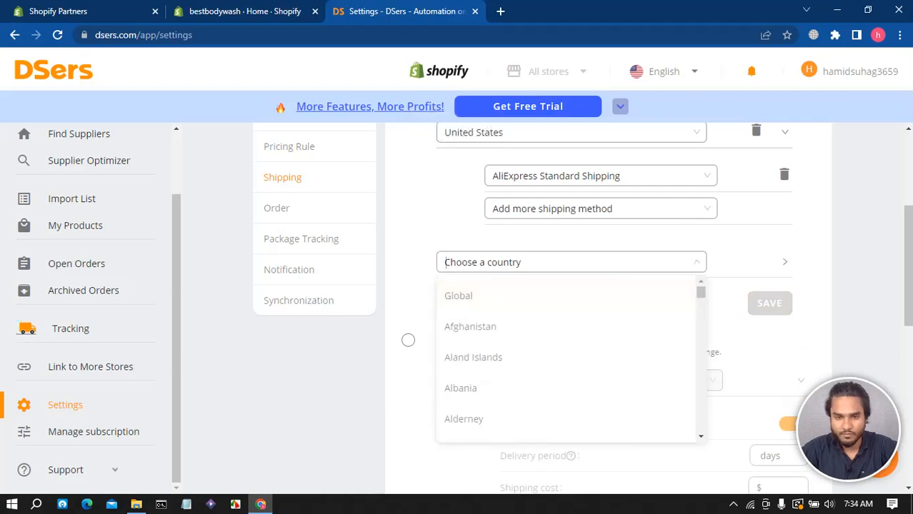
pyautogui.write('un')
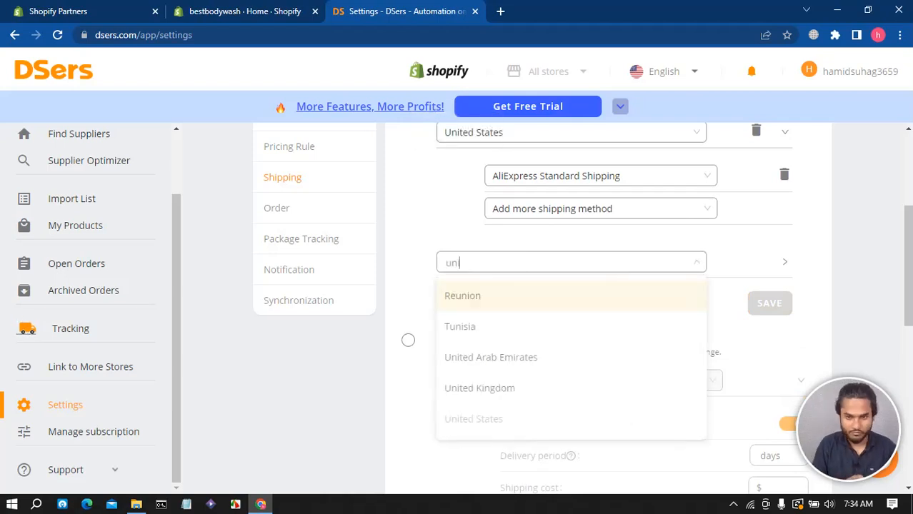
pyautogui.press('Down')
pyautogui.scroll(-3, 500, 327)
pyautogui.scroll(3, 500, 326)
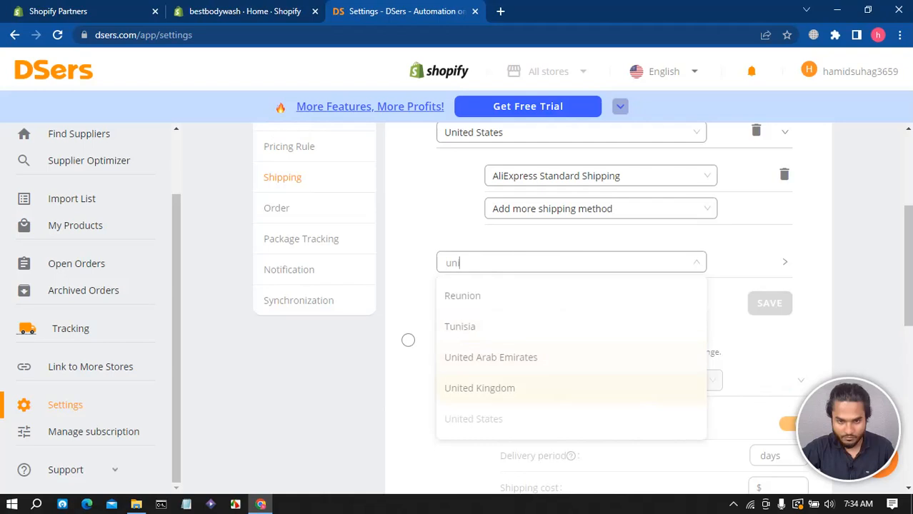
pyautogui.scroll(-3, 571, 326)
pyautogui.scroll(6, 572, 326)
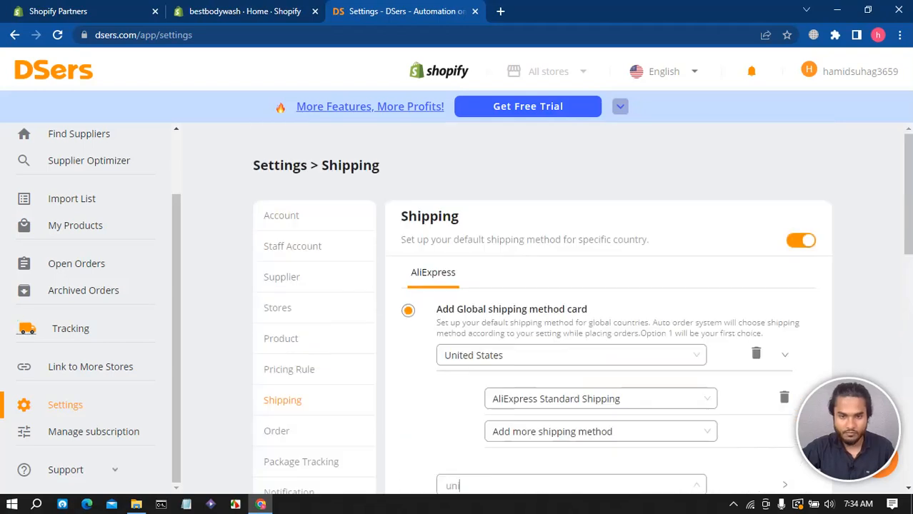
pyautogui.scroll(-3, 572, 326)
pyautogui.press('BackSpace')
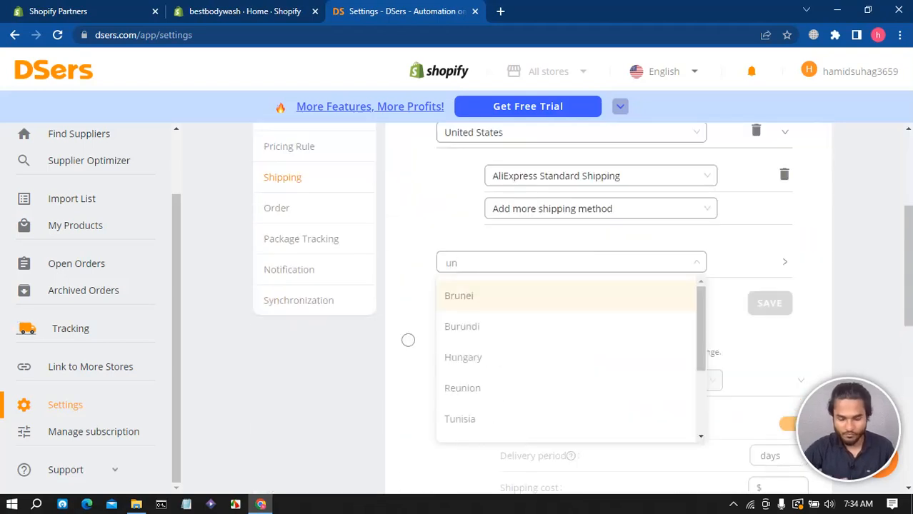
pyautogui.scroll(-3, 564, 360)
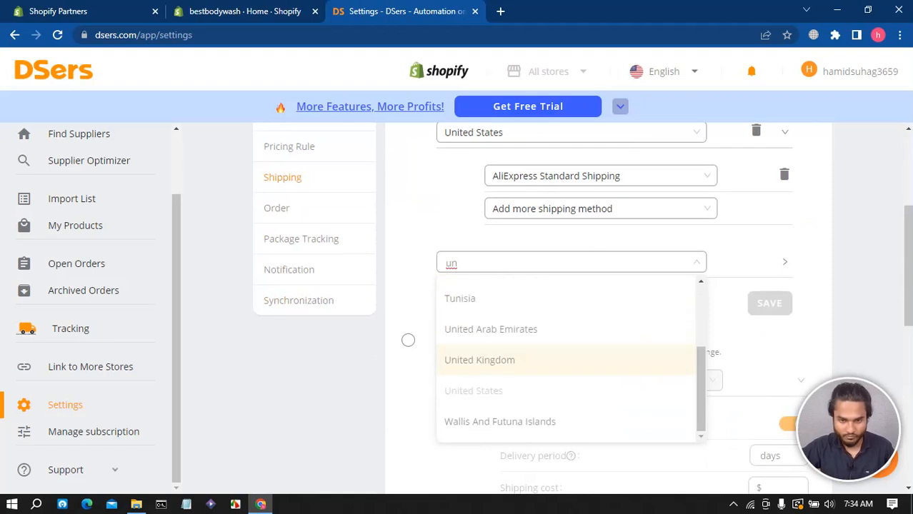
pyautogui.scroll(-3, 565, 360)
pyautogui.scroll(3, 564, 360)
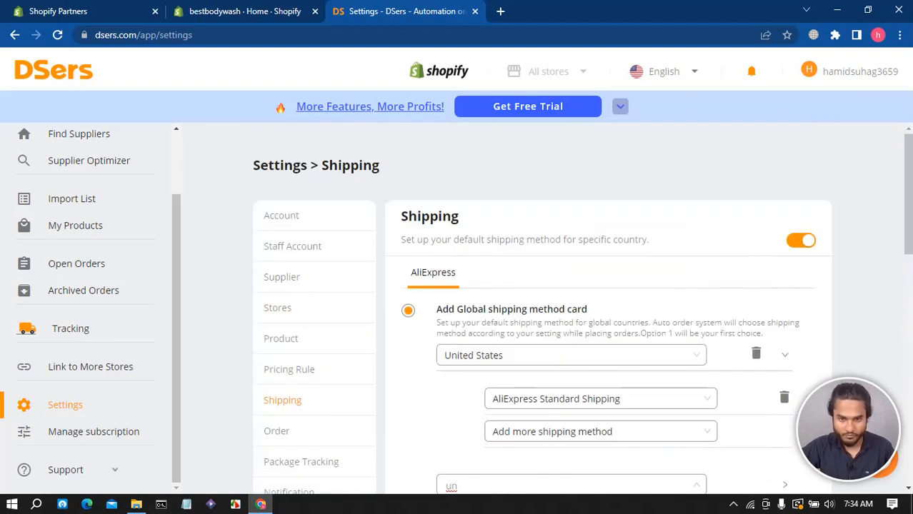
pyautogui.scroll(-3, 564, 361)
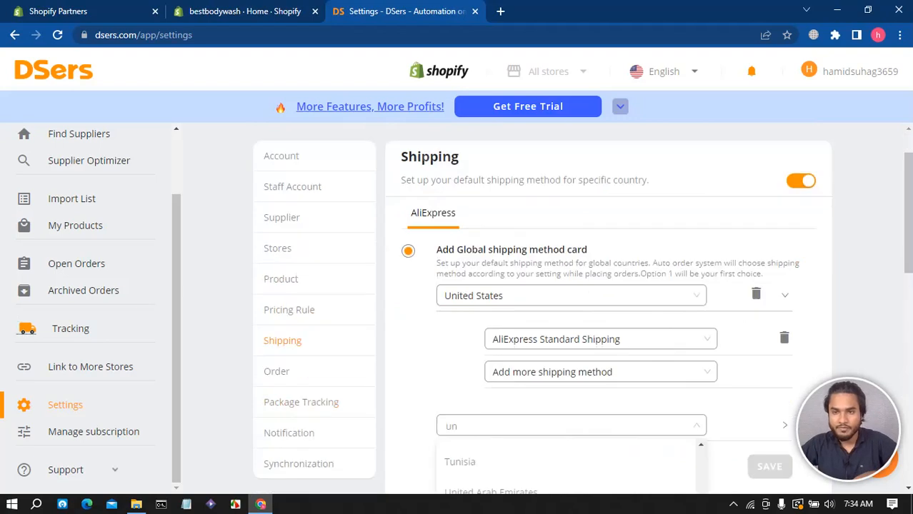
pyautogui.click(486, 359)
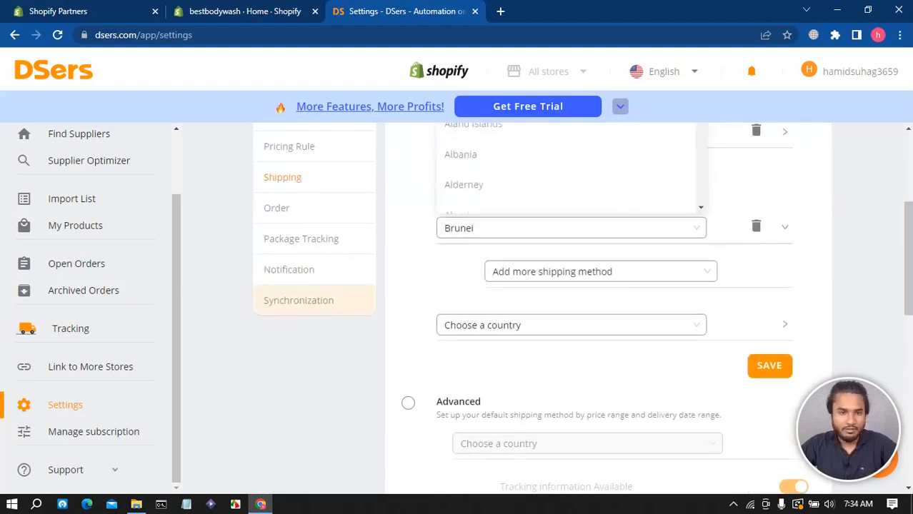
pyautogui.scroll(3, 314, 304)
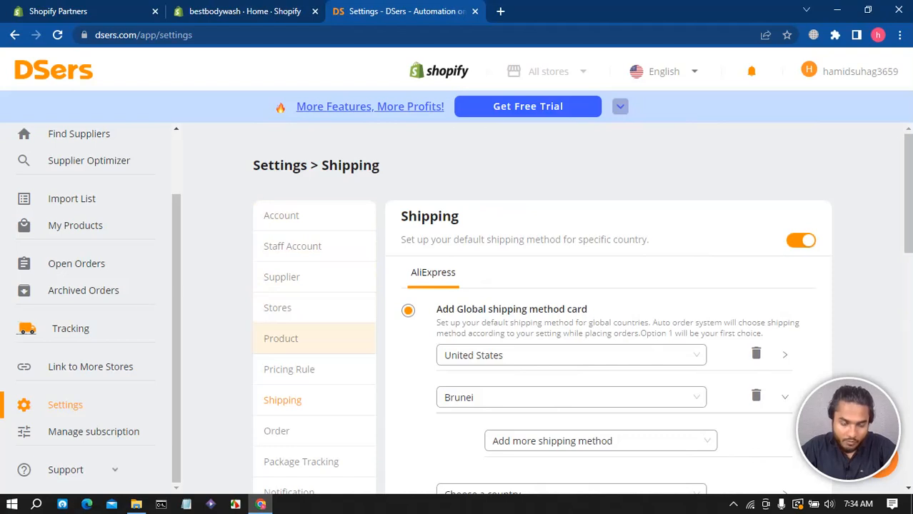
# Step: Open the Product settings and review the SKU, tax, Shopify cost, product description, fulfillment service and product limit options
pyautogui.click(281, 339)
pyautogui.scroll(-3, 543, 308)
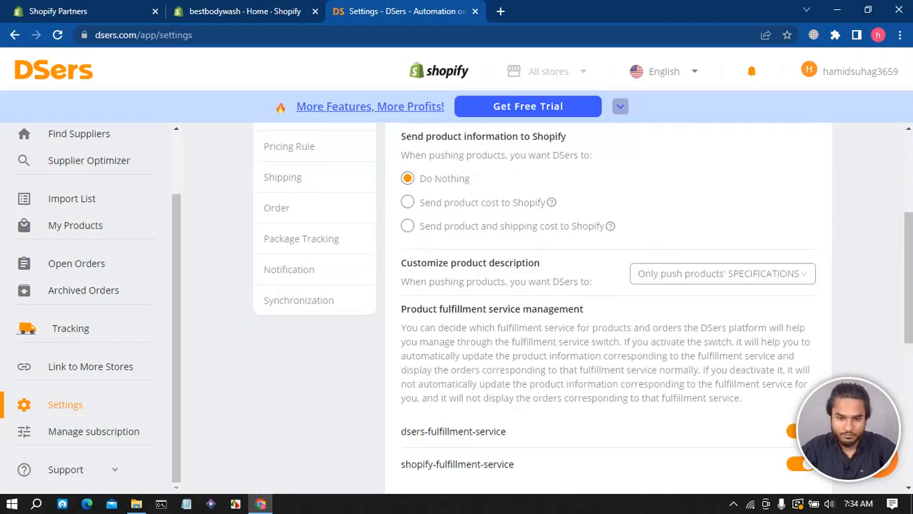
pyautogui.scroll(3, 543, 307)
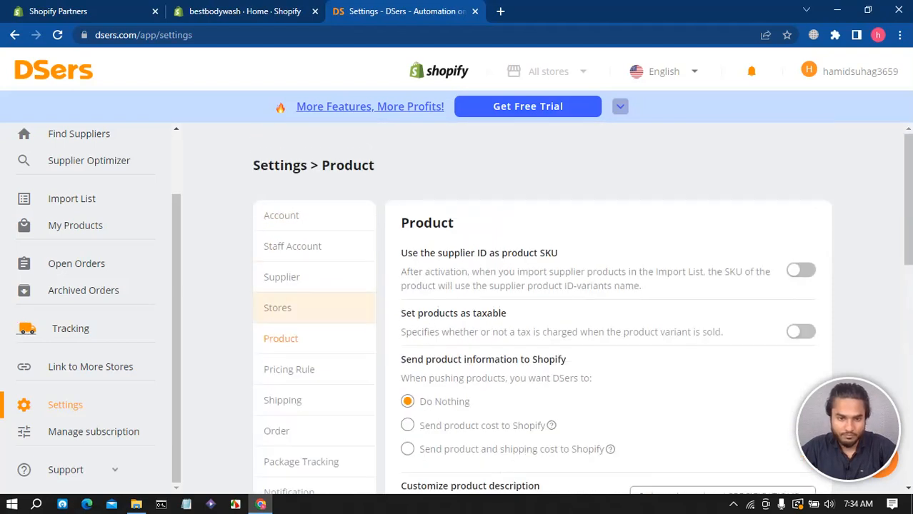
pyautogui.scroll(-9, 314, 307)
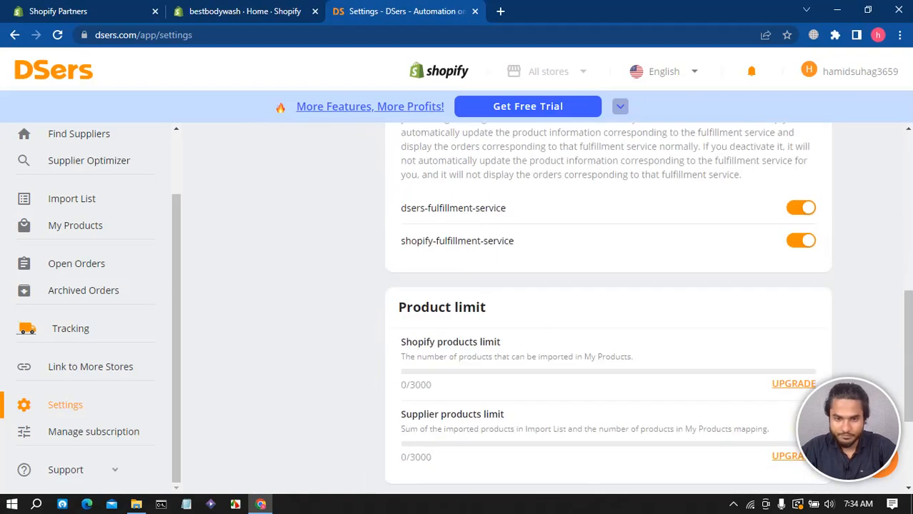
pyautogui.scroll(6, 543, 307)
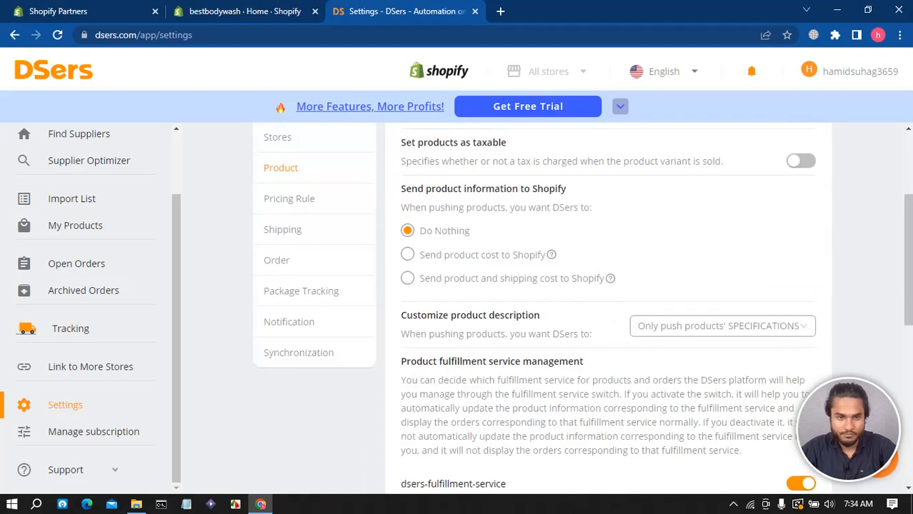
pyautogui.scroll(3, 543, 307)
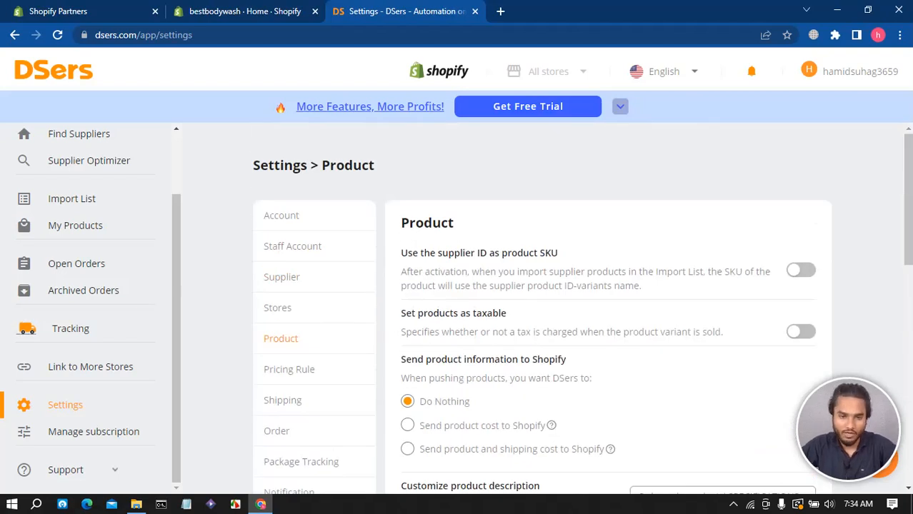
pyautogui.scroll(-3, 314, 300)
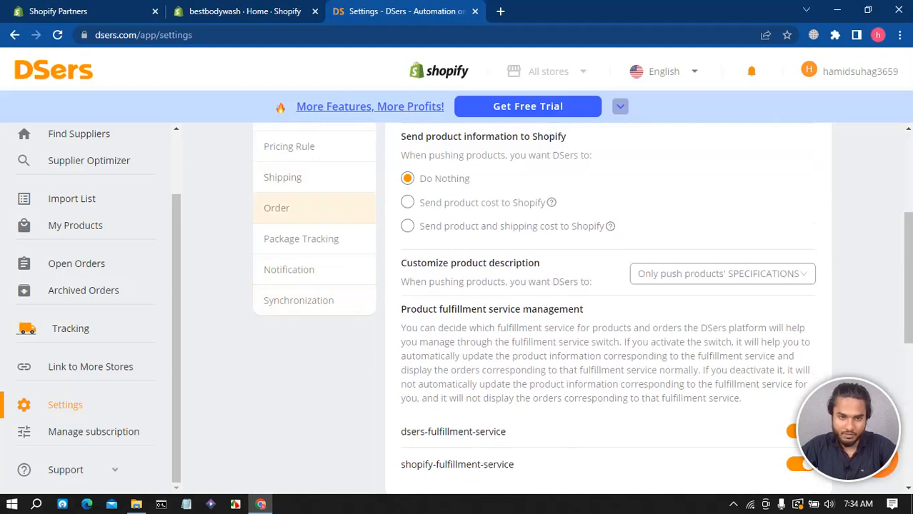
# Step: Open the Order settings and highlight the message to AliExpress suppliers asking them not to include any invoice
pyautogui.click(276, 208)
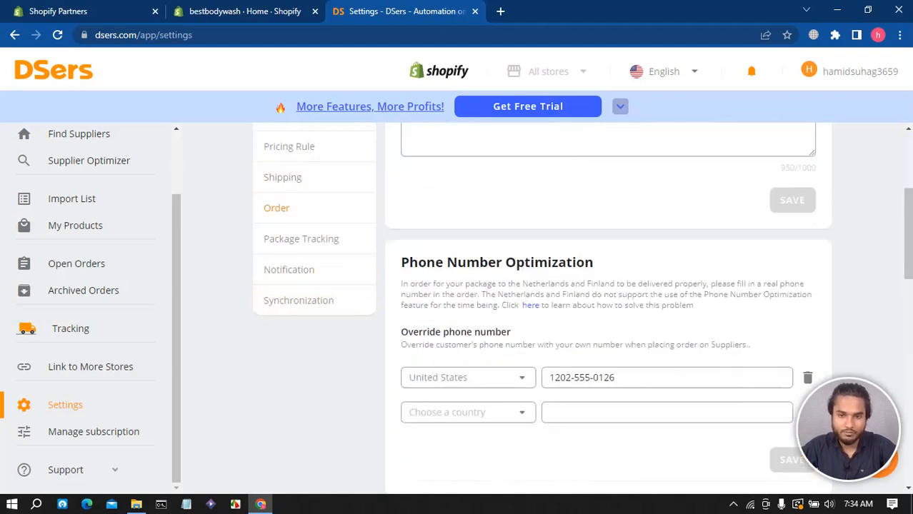
pyautogui.scroll(3, 542, 307)
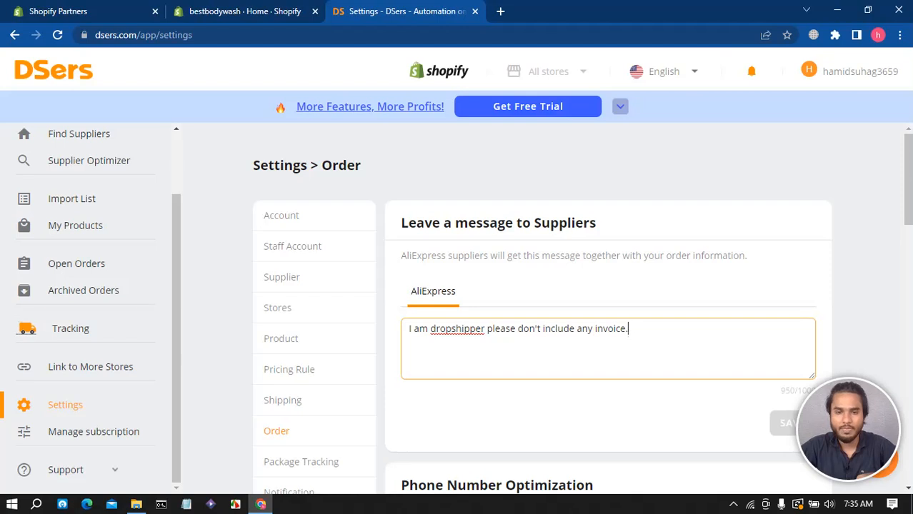
pyautogui.hotkey('ctrl', 'shift', 'Left')
pyautogui.hotkey('ctrl', 'shift', 'Left')
pyautogui.hotkey('ctrl', 'shift', 'Left')
pyautogui.hotkey('ctrl', 'shift', 'Left')
pyautogui.hotkey('ctrl', 'shift', 'Left')
pyautogui.hotkey('ctrl', 'shift', 'Left')
pyautogui.hotkey('ctrl', 'shift', 'Left')
pyautogui.hotkey('ctrl', 'shift', 'Left')
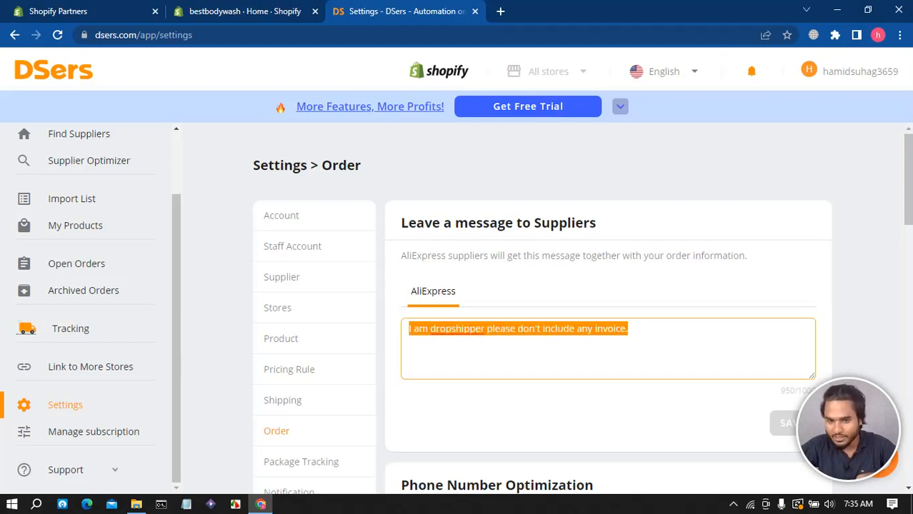
pyautogui.rightClick(508, 334)
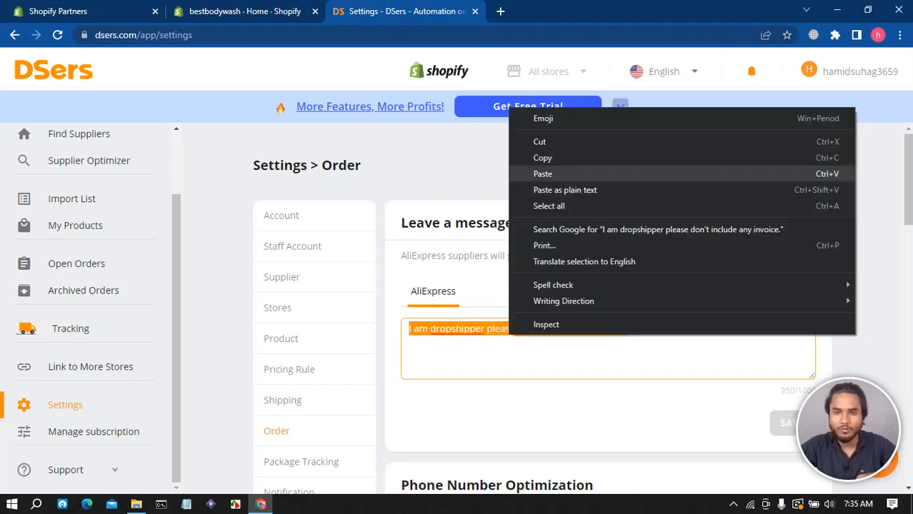
pyautogui.click(657, 352)
pyautogui.hotkey('ctrl', 'shift', 'Left')
pyautogui.hotkey('ctrl', 'shift', 'Left')
pyautogui.hotkey('ctrl', 'shift', 'Left')
pyautogui.hotkey('ctrl', 'shift', 'Left')
pyautogui.hotkey('ctrl', 'shift', 'Left')
pyautogui.hotkey('ctrl', 'shift', 'Left')
pyautogui.hotkey('ctrl', 'shift', 'Left')
pyautogui.hotkey('ctrl', 'shift', 'Left')
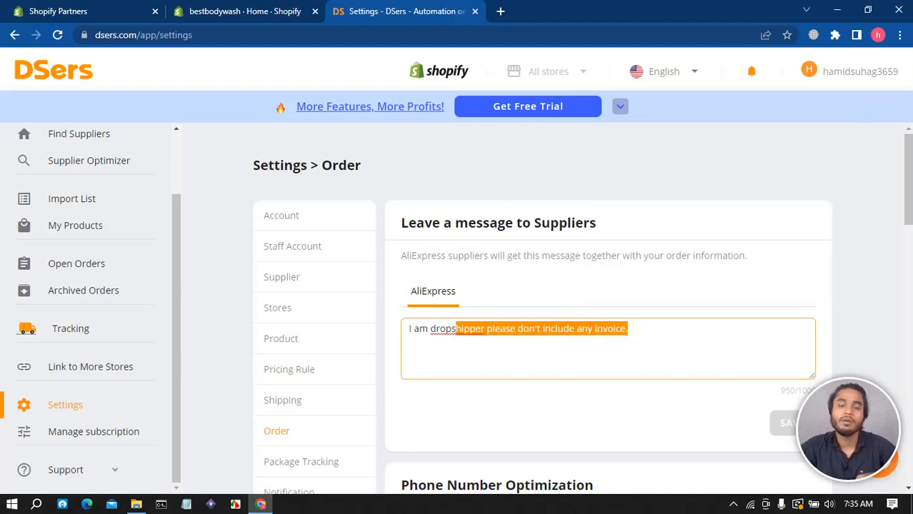
# Step: Review the override and default phone number sections and the Order Management options in the Order settings
pyautogui.scroll(-4, 608, 307)
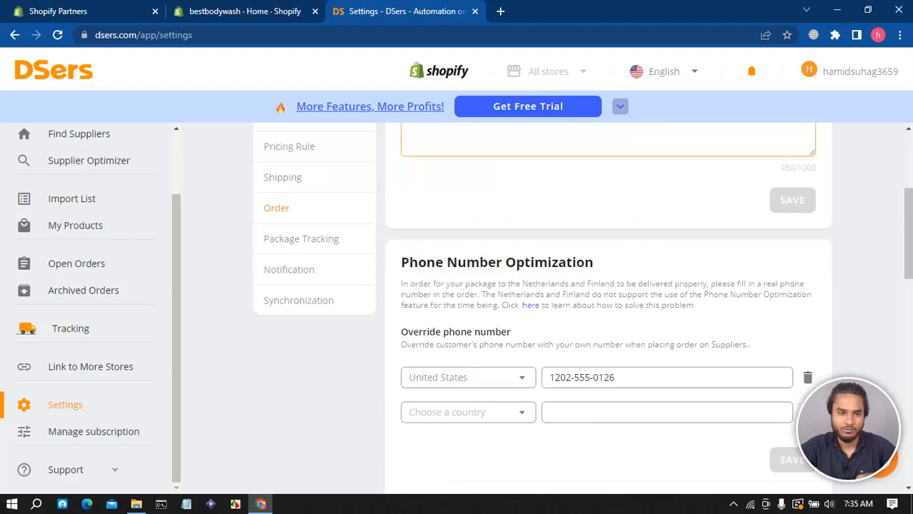
pyautogui.scroll(-3, 607, 307)
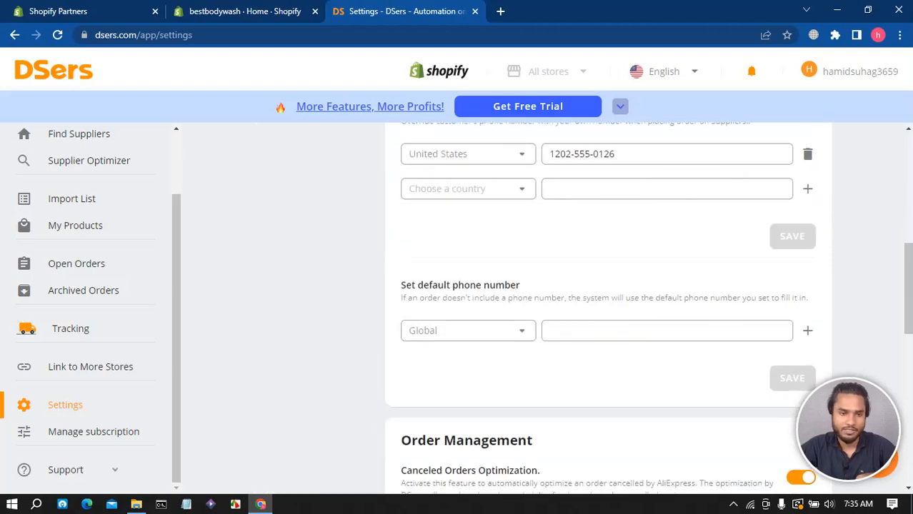
pyautogui.scroll(-3, 607, 307)
pyautogui.scroll(3, 607, 307)
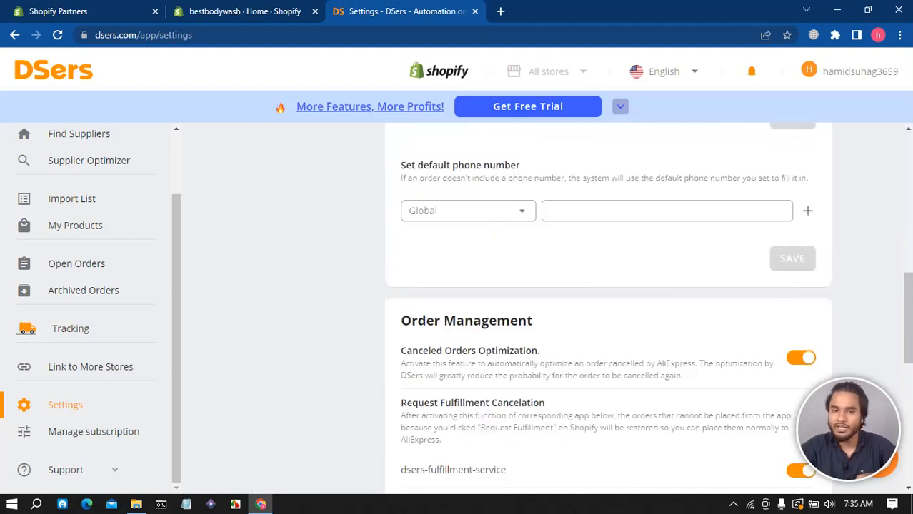
pyautogui.scroll(3, 608, 307)
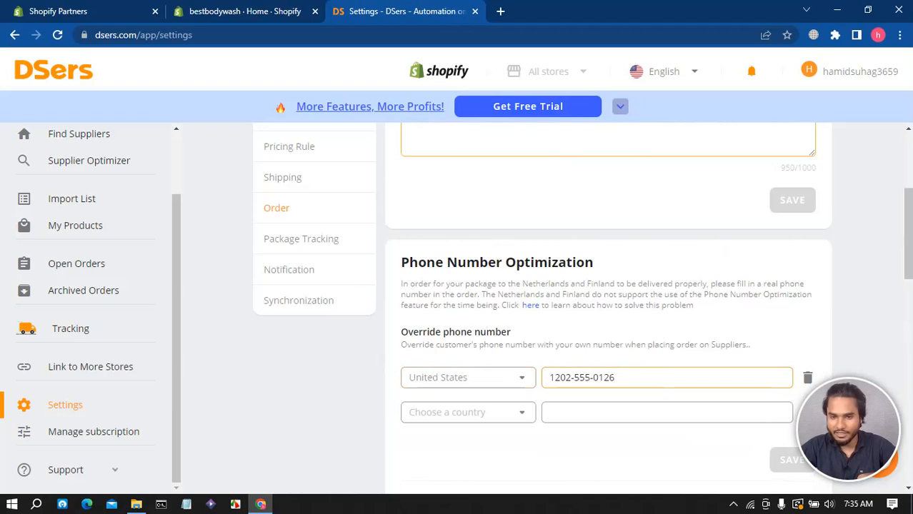
# Step: Highlight the override phone number entered for the United States under Phone Number Optimization
pyautogui.moveTo(616, 378); pyautogui.dragTo(549, 378)
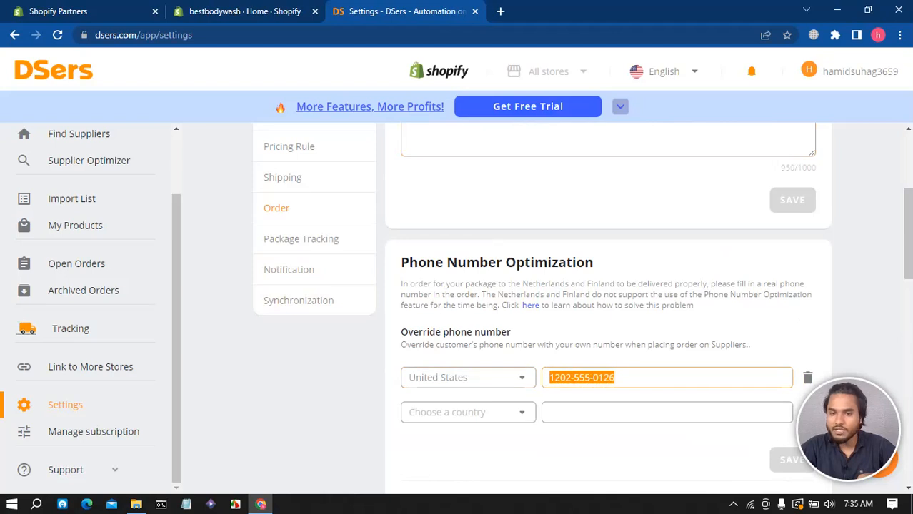
pyautogui.click(616, 378)
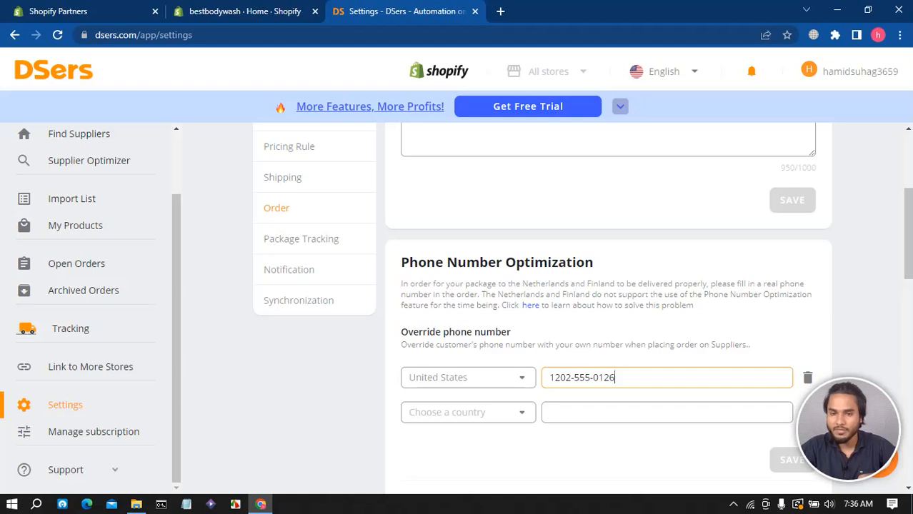
pyautogui.hotkey('shift', 'Left')
pyautogui.hotkey('shift', 'Left')
pyautogui.hotkey('shift', 'Left')
pyautogui.hotkey('shift', 'Left')
pyautogui.hotkey('shift', 'Left')
pyautogui.hotkey('shift', 'Left')
pyautogui.hotkey('shift', 'Left')
pyautogui.hotkey('shift', 'Left')
pyautogui.hotkey('shift', 'Left')
pyautogui.hotkey('shift', 'Left')
pyautogui.hotkey('shift', 'Left')
pyautogui.hotkey('shift', 'Left')
pyautogui.hotkey('shift', 'Left')
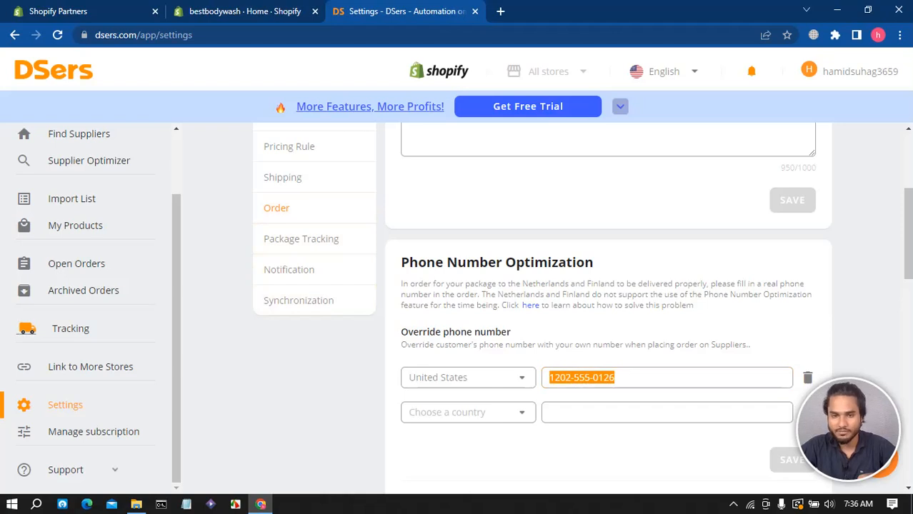
# Step: Examine the separate and bulk fulfillment options and the IOSS tax section of the Order settings
pyautogui.scroll(-3, 607, 307)
pyautogui.scroll(-6, 607, 307)
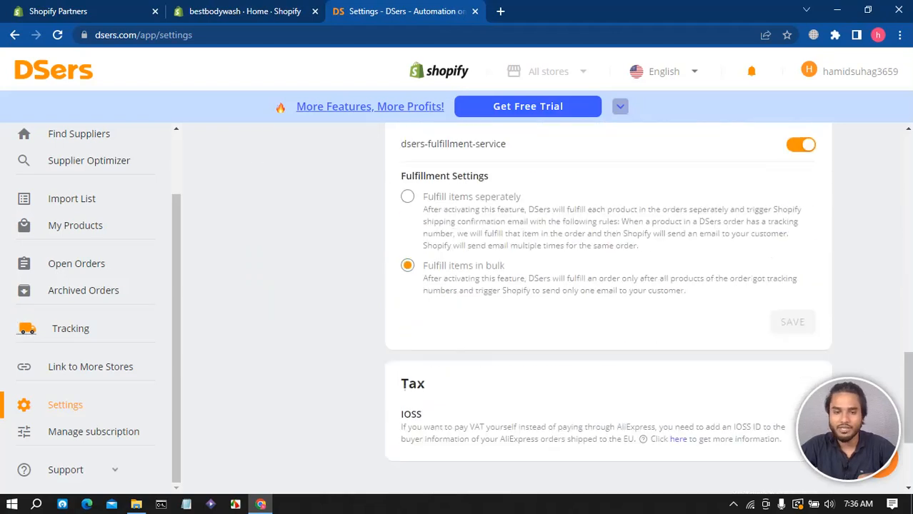
pyautogui.scroll(-2, 607, 307)
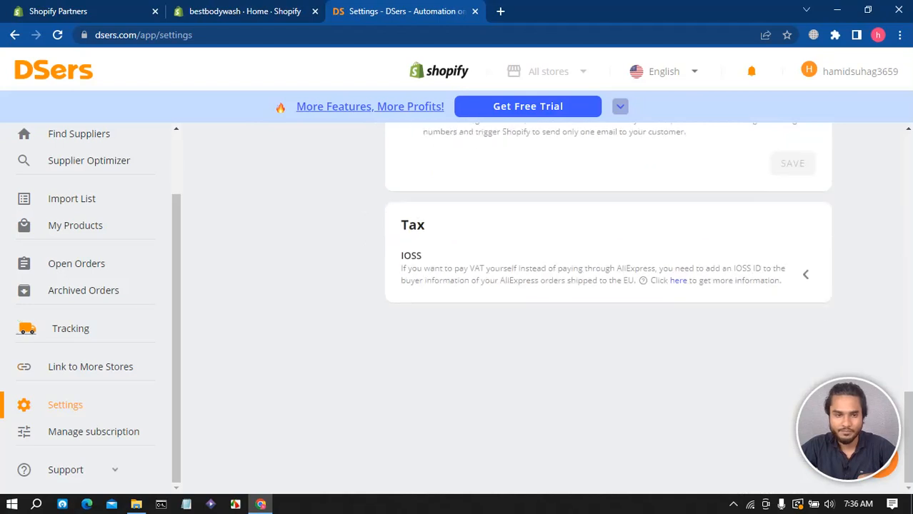
pyautogui.scroll(11, 315, 286)
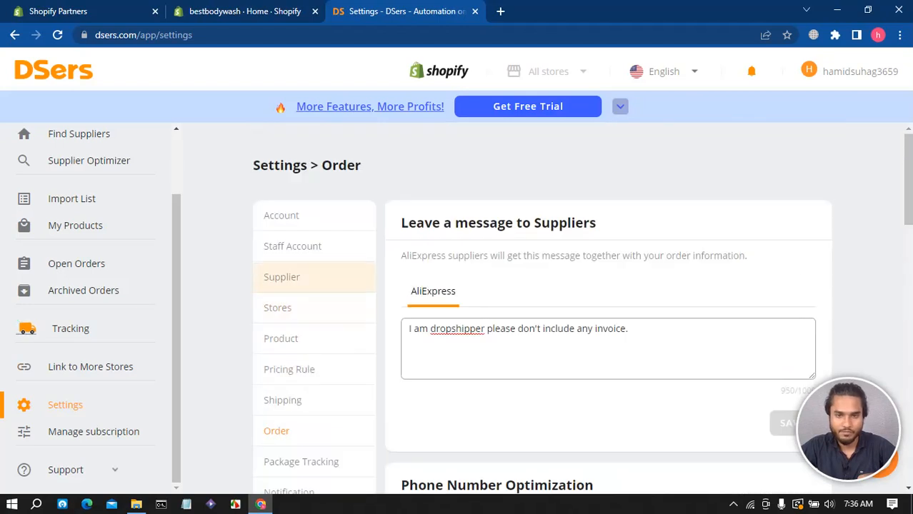
# Step: Review the Account settings, including the login details and time zone, and open the Staff Account settings
pyautogui.click(282, 216)
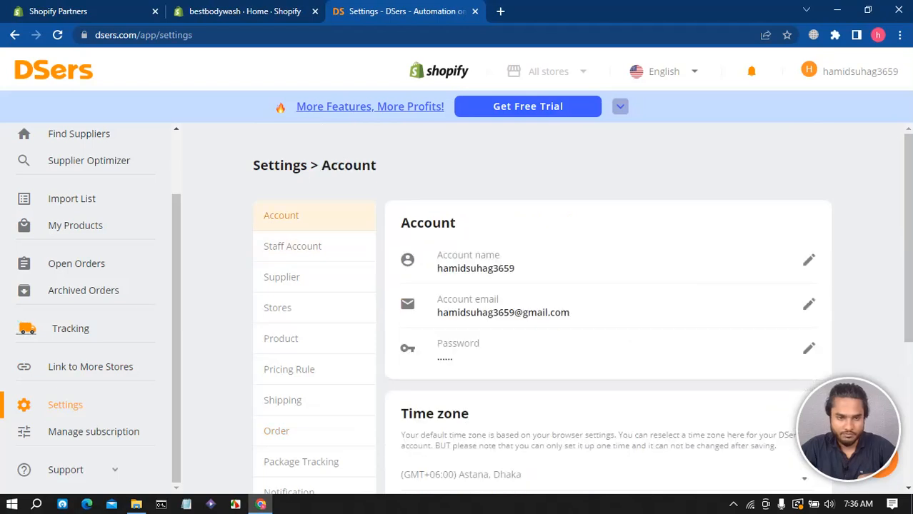
pyautogui.scroll(-3, 314, 285)
pyautogui.scroll(3, 314, 285)
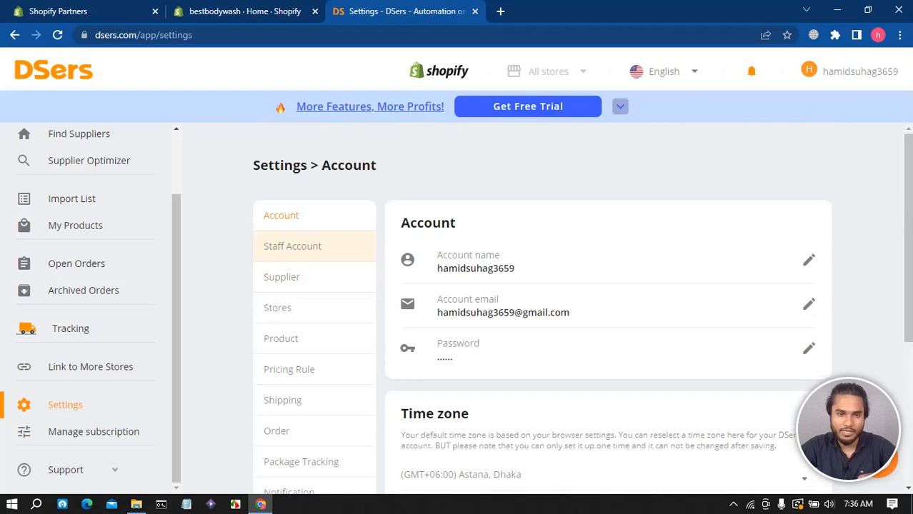
pyautogui.click(292, 245)
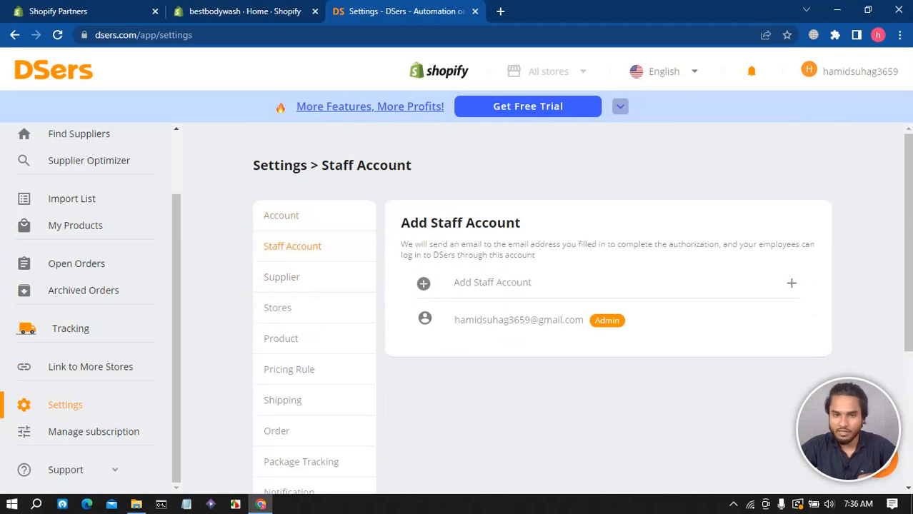
# Step: Open the Supplier settings, highlight the AliExpress Account heading, and open the profile menu
pyautogui.click(285, 277)
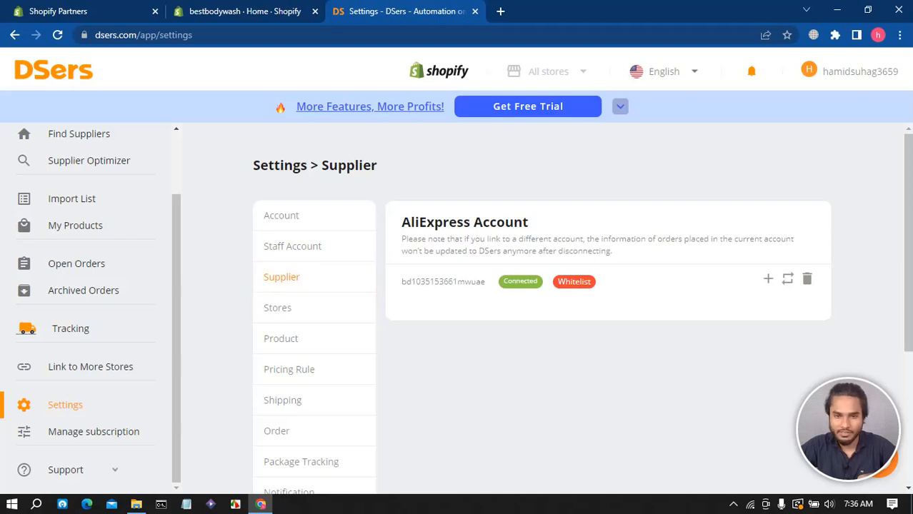
pyautogui.tripleClick(437, 222)
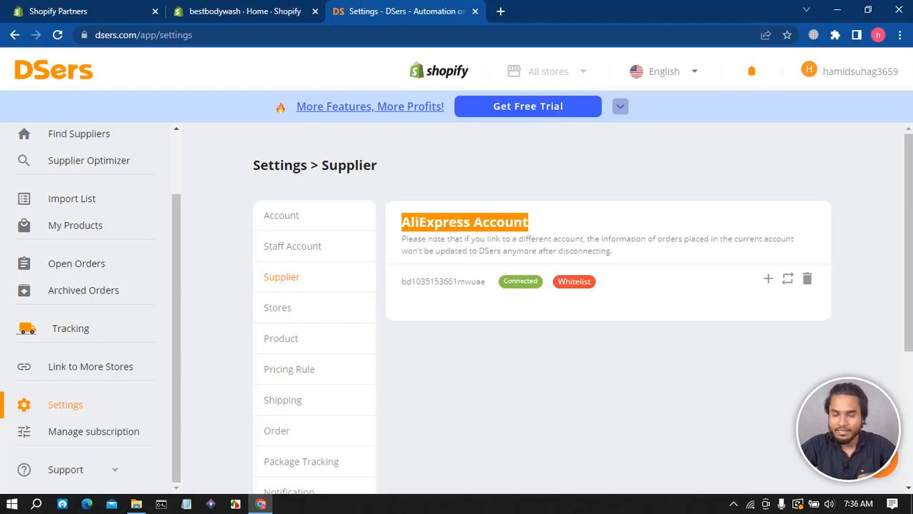
pyautogui.doubleClick(437, 222)
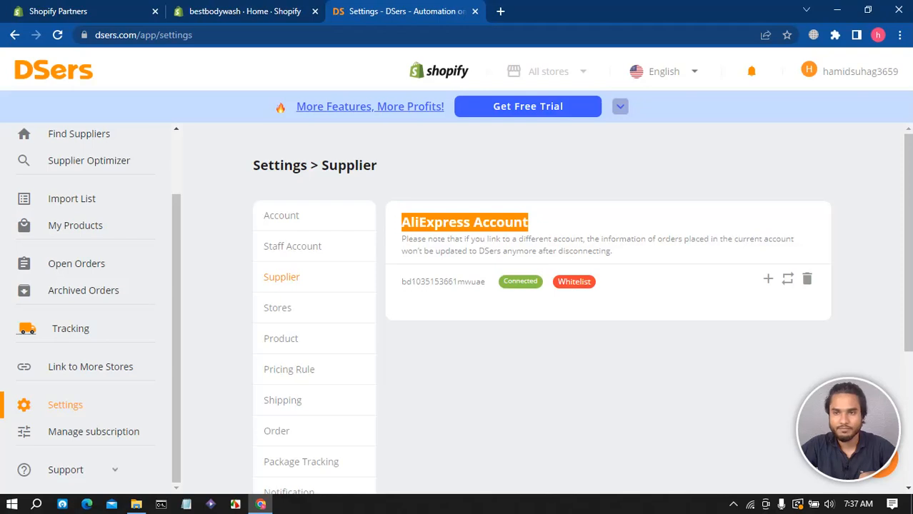
pyautogui.click(849, 70)
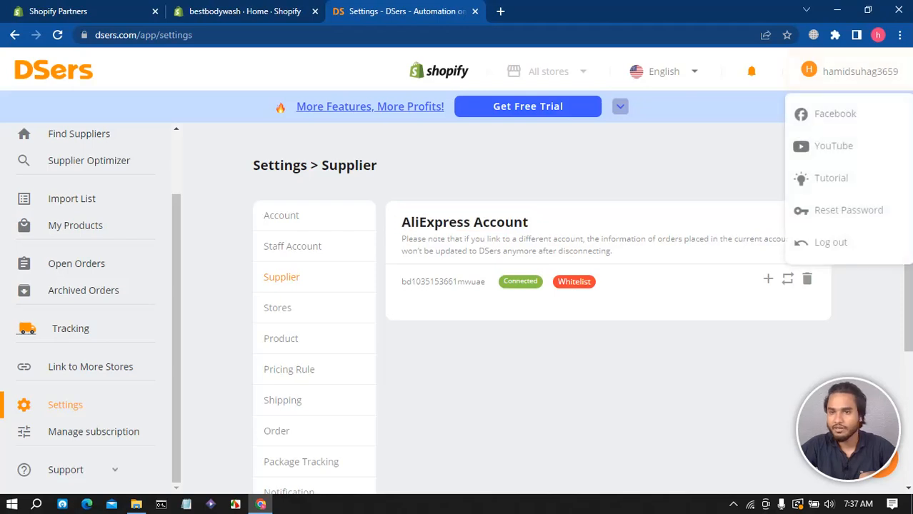